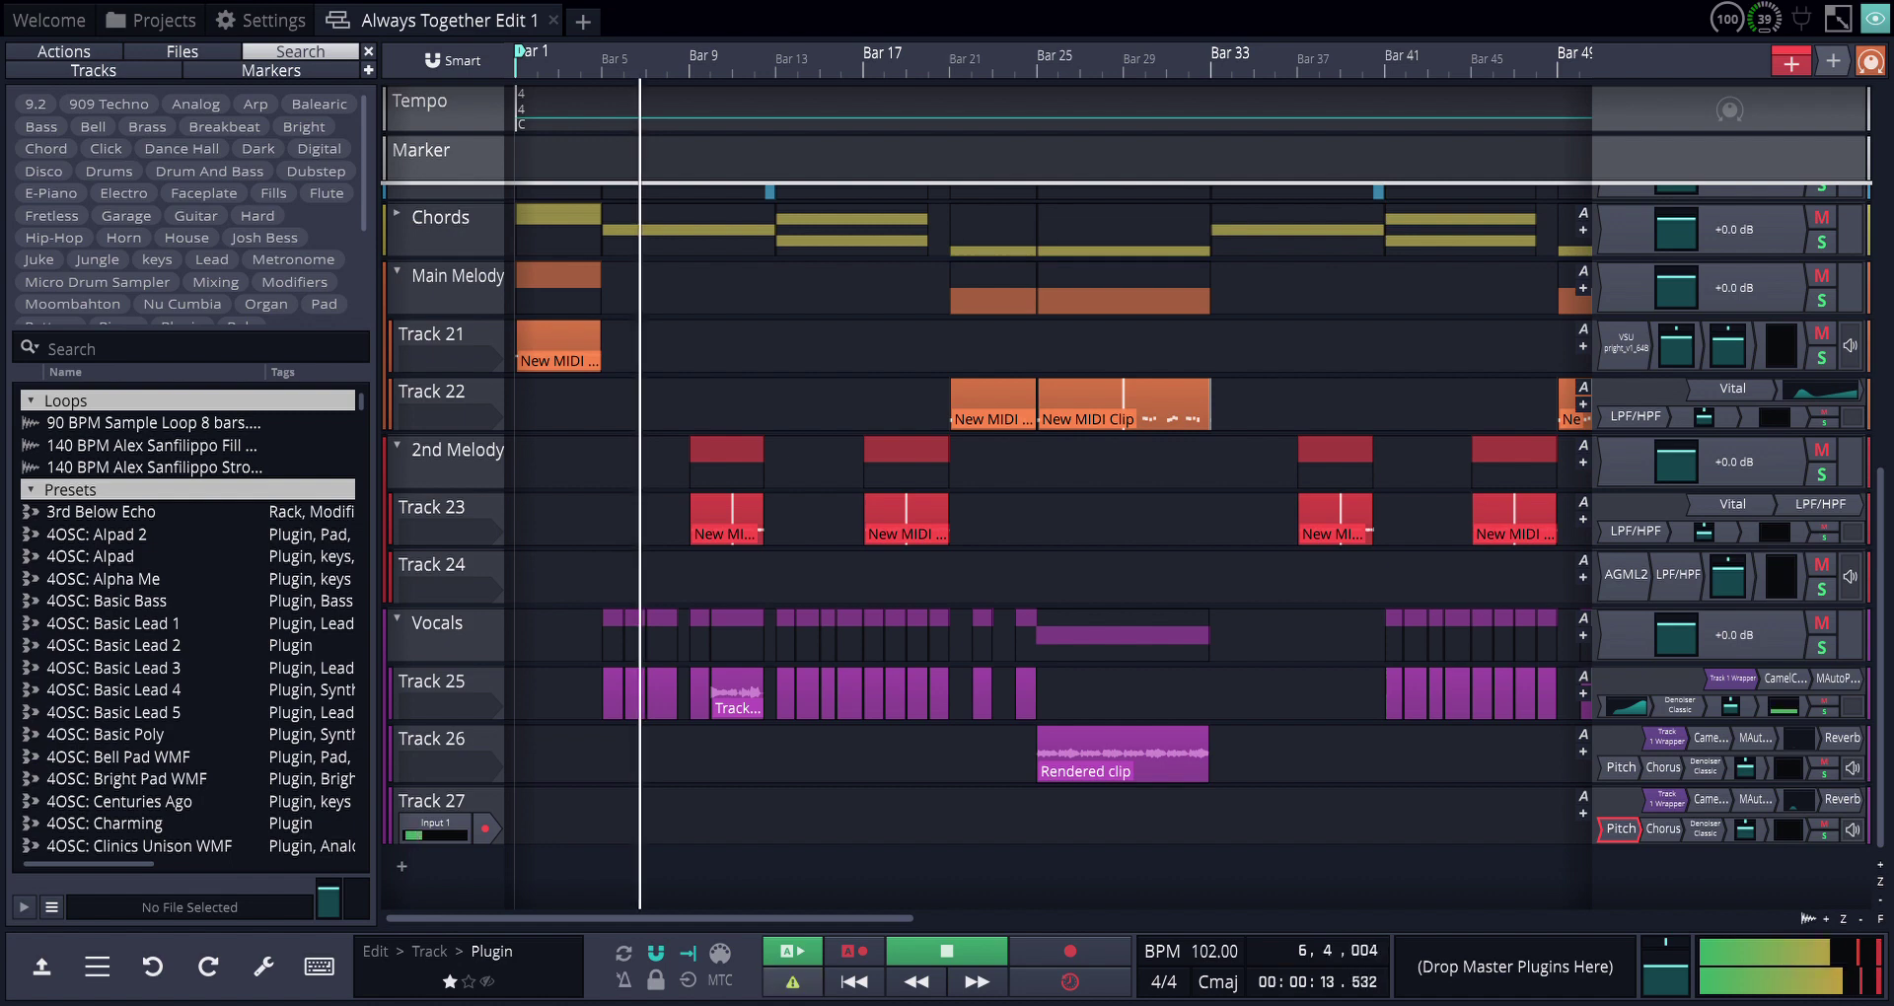
scroll(651, 60, "up", 4)
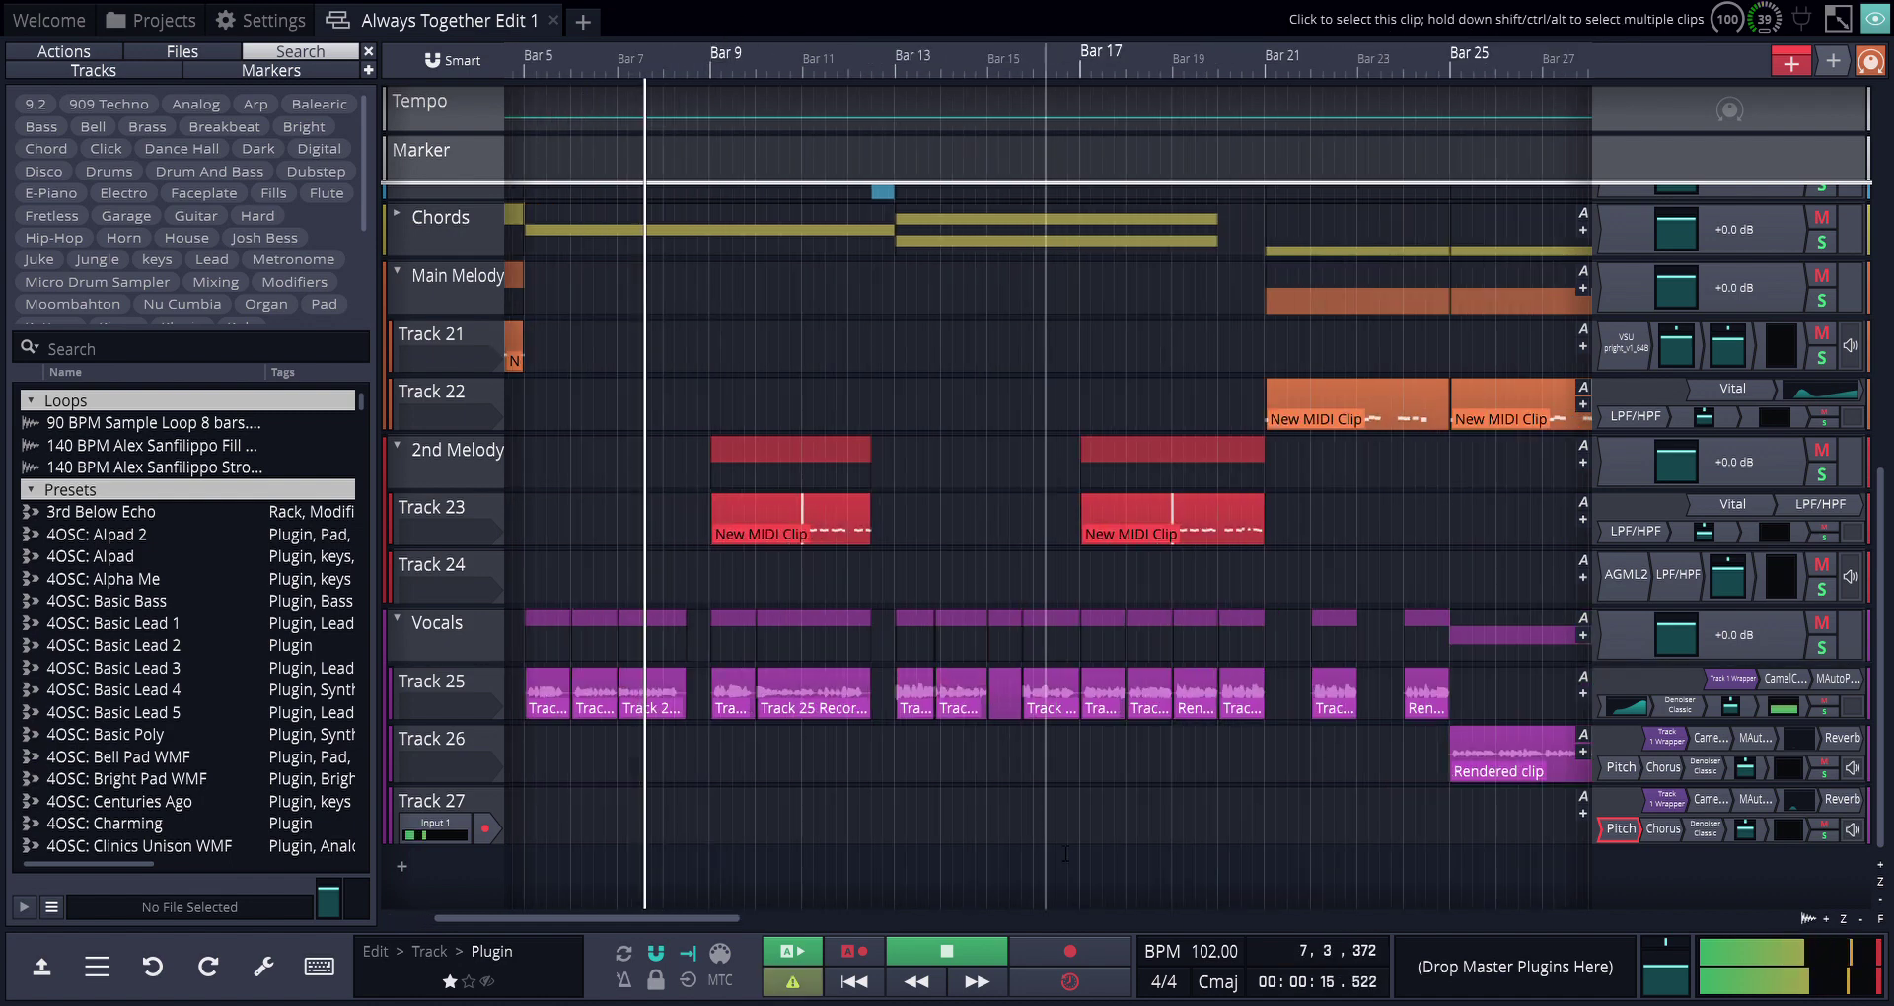
scroll(1017, 843, "down", 3)
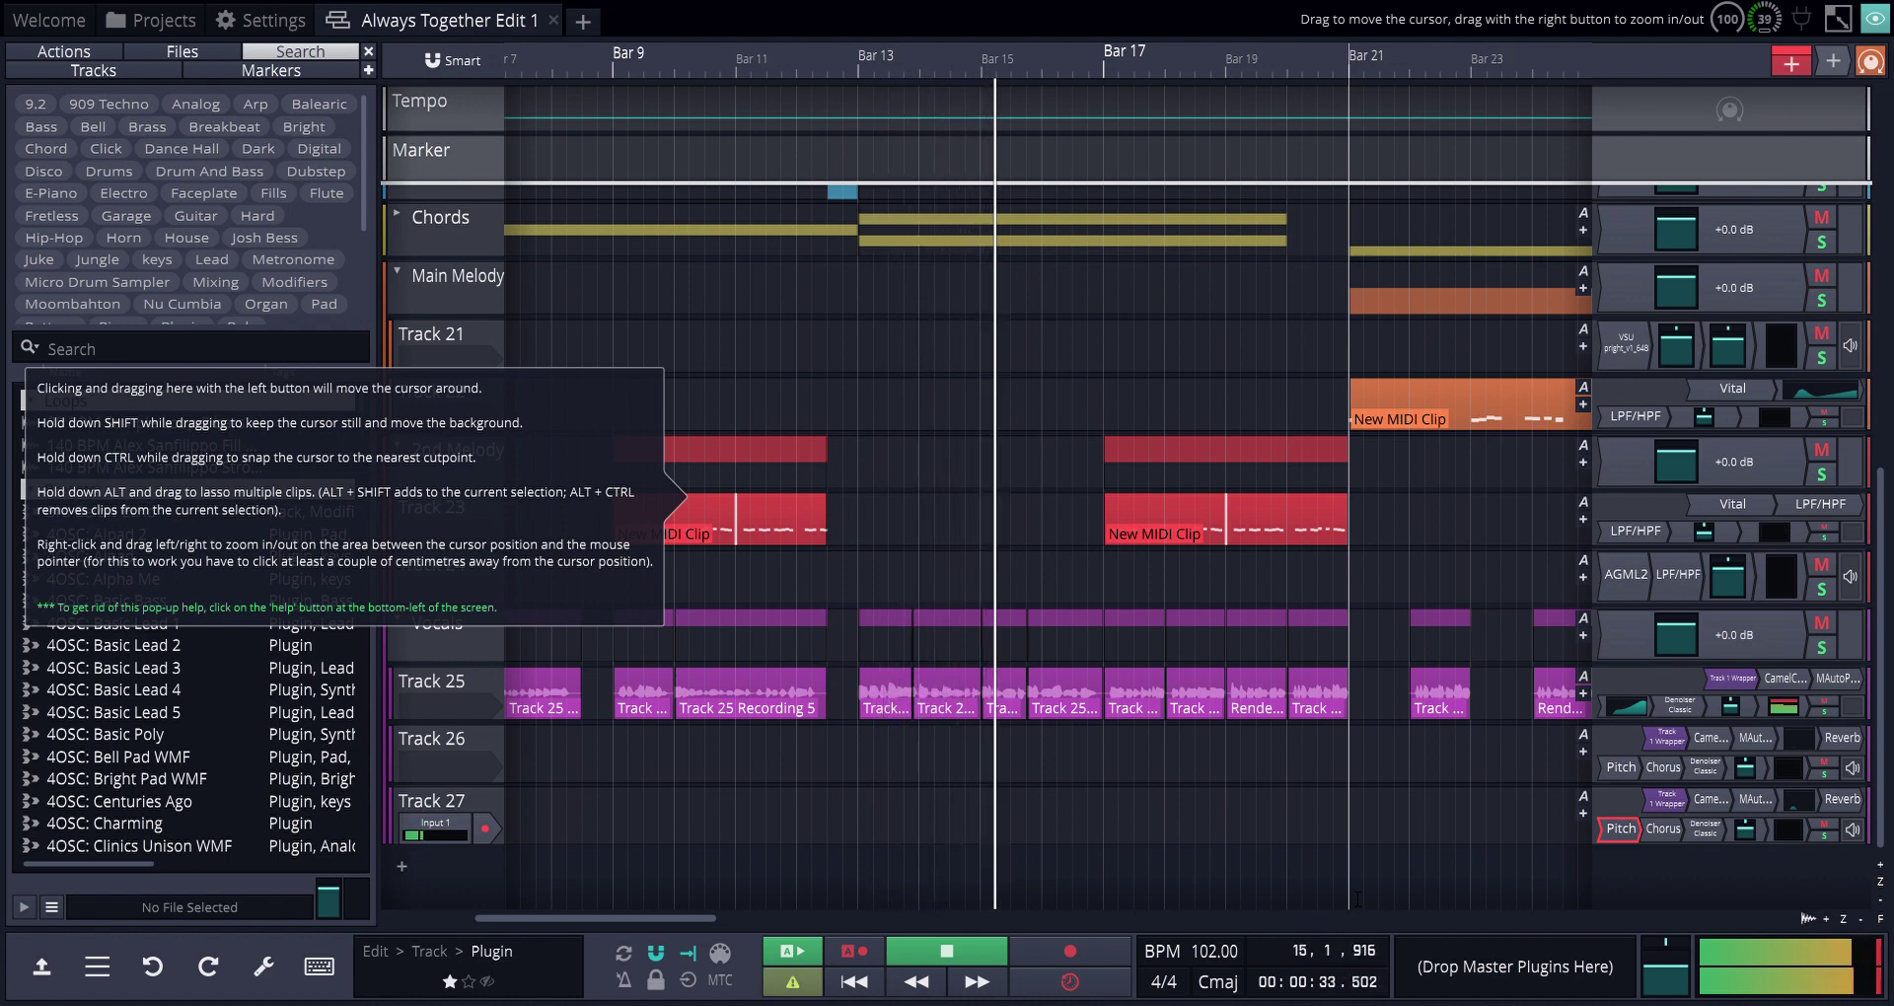
left_click_drag(684, 916, 756, 921)
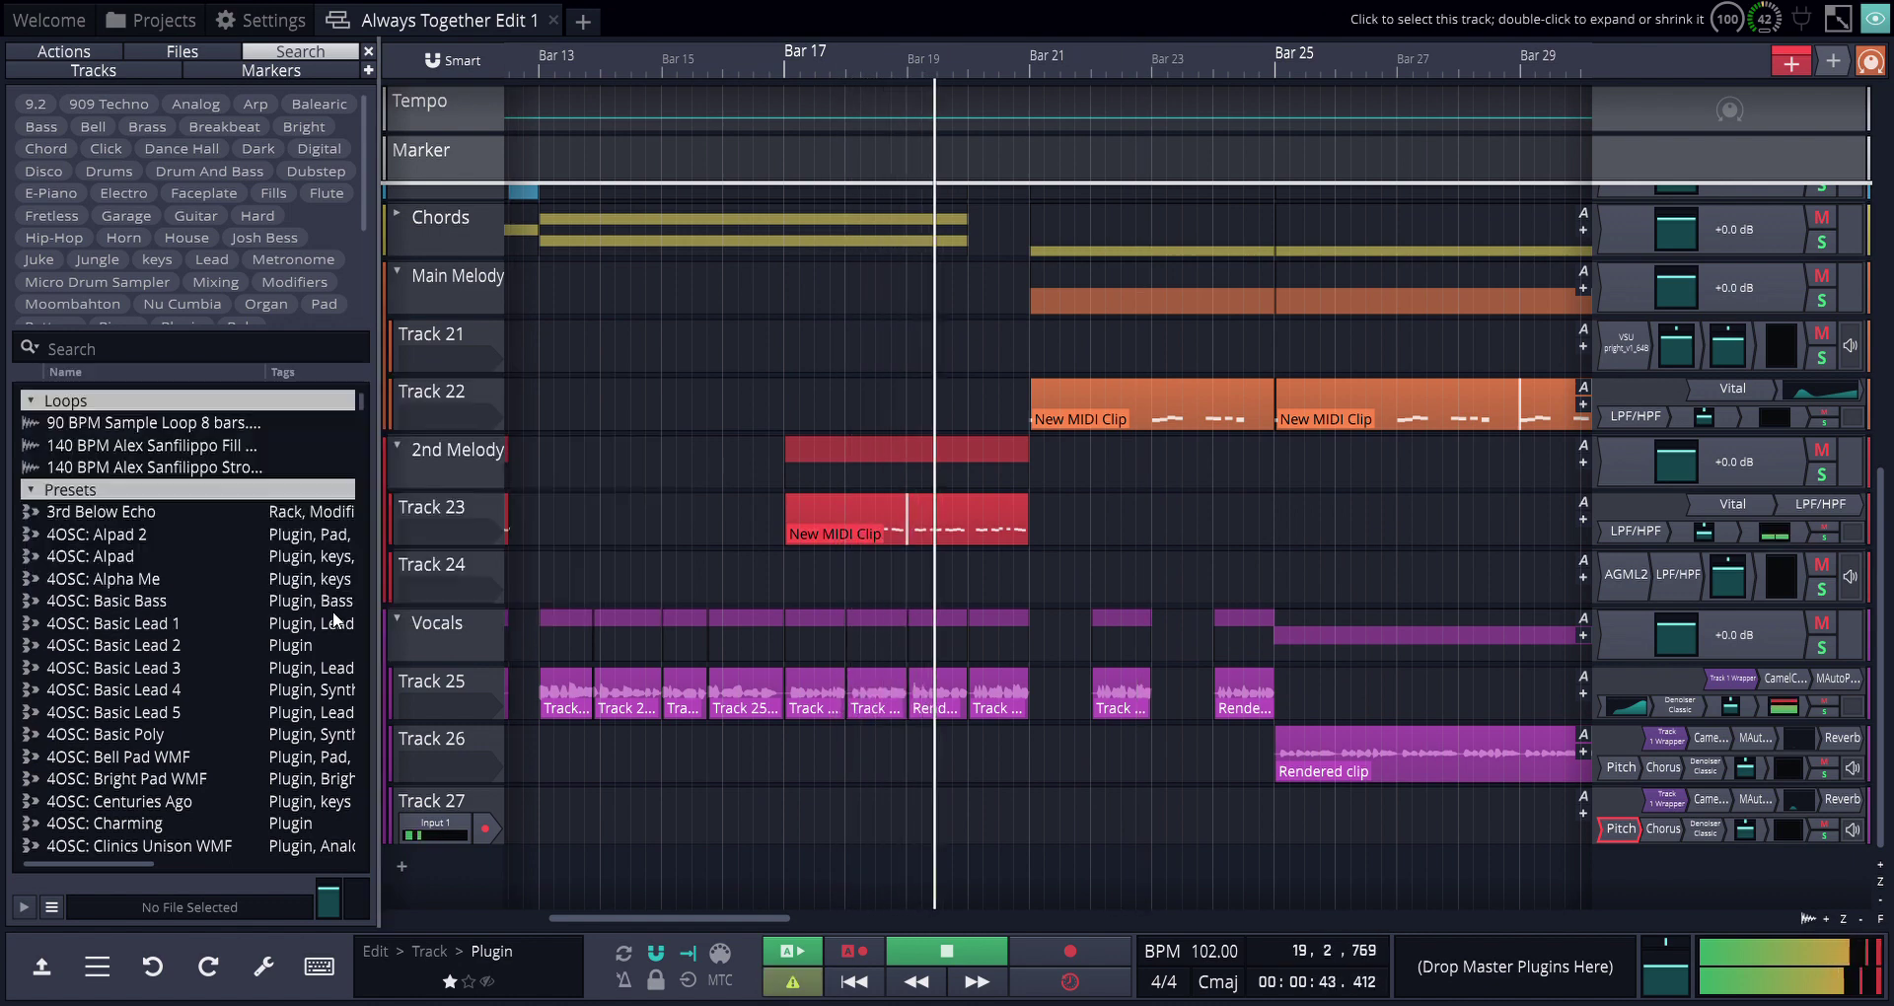
- Expand Track 25 to inspect its vocal clips, then restore it to normal height
double_click(409, 678)
double_click(422, 683)
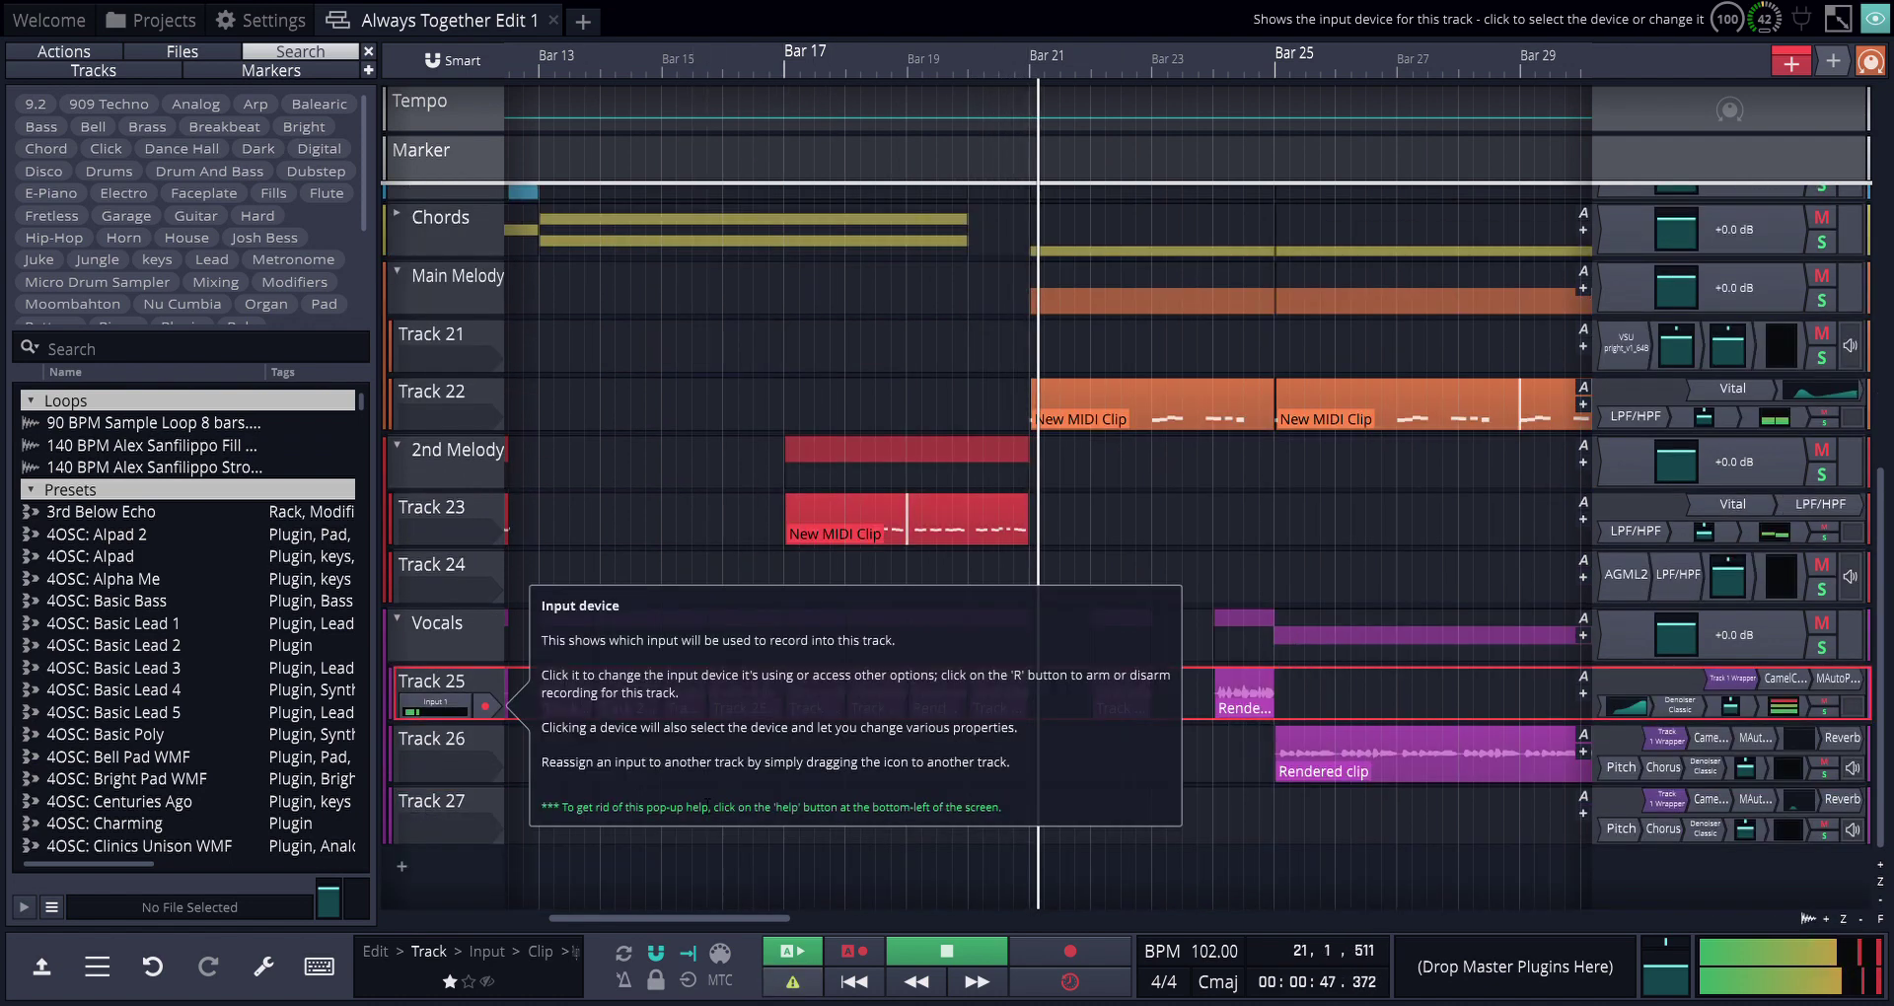
left_click_drag(724, 920, 844, 920)
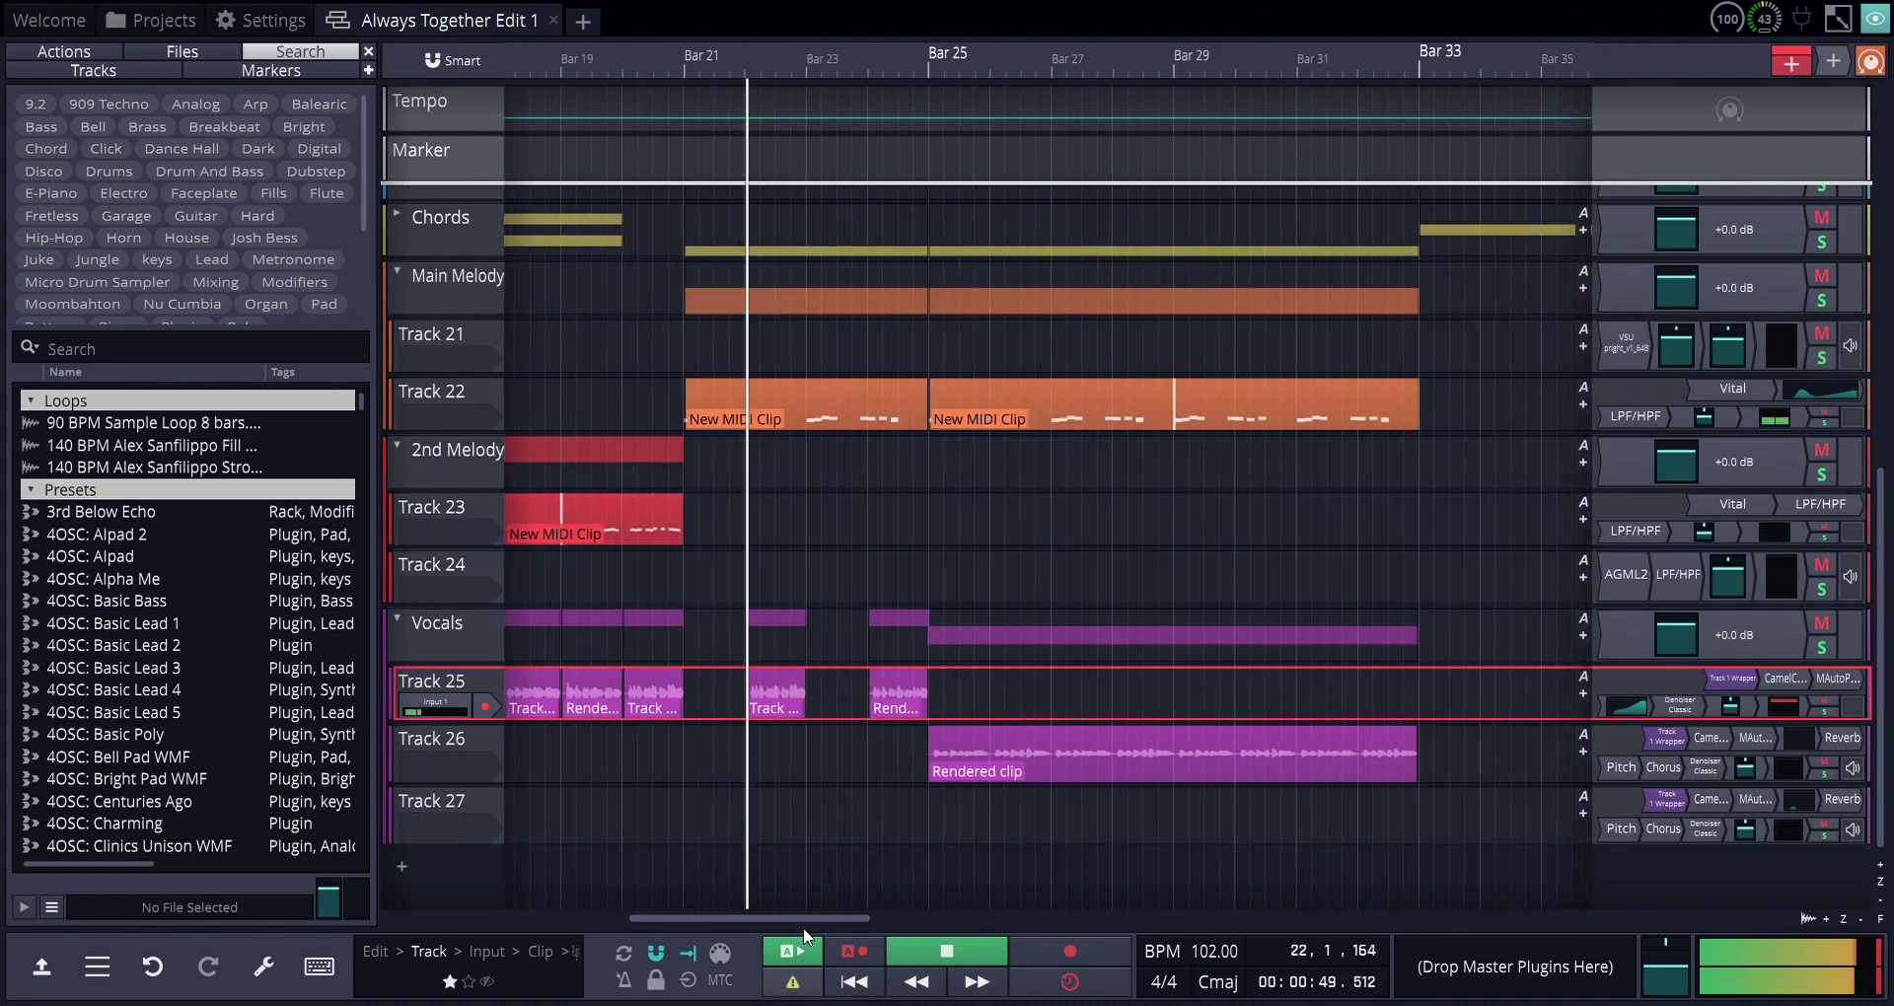